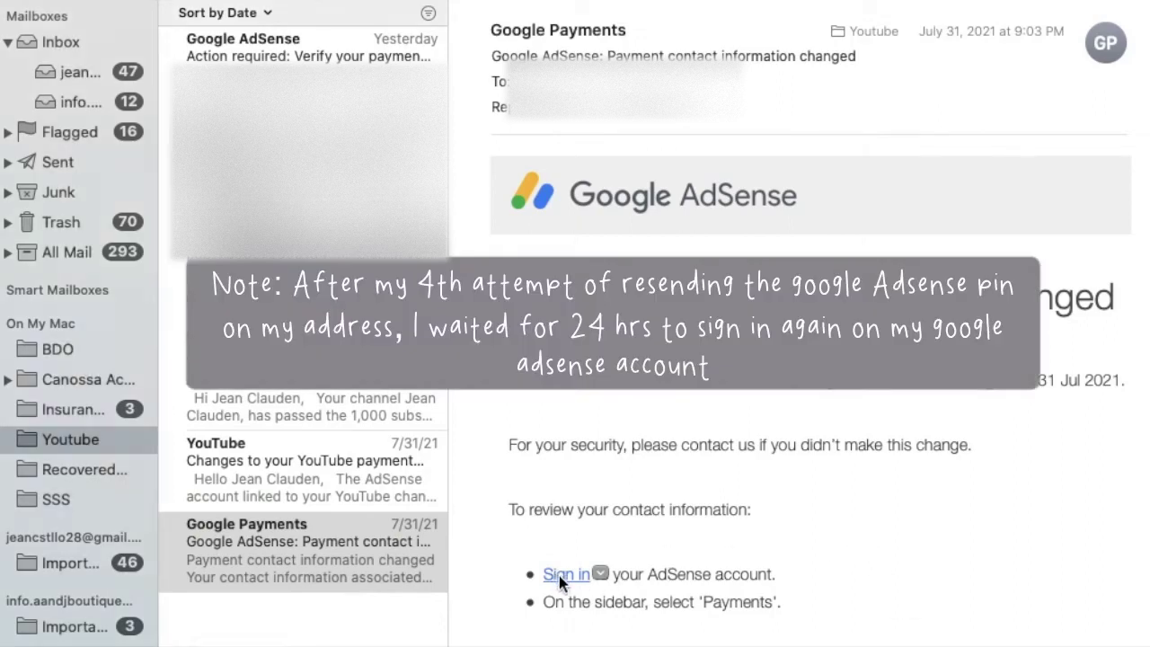
Sign in to AdSense and open Help for the pending 'Verify your billing address' task.
click(561, 575)
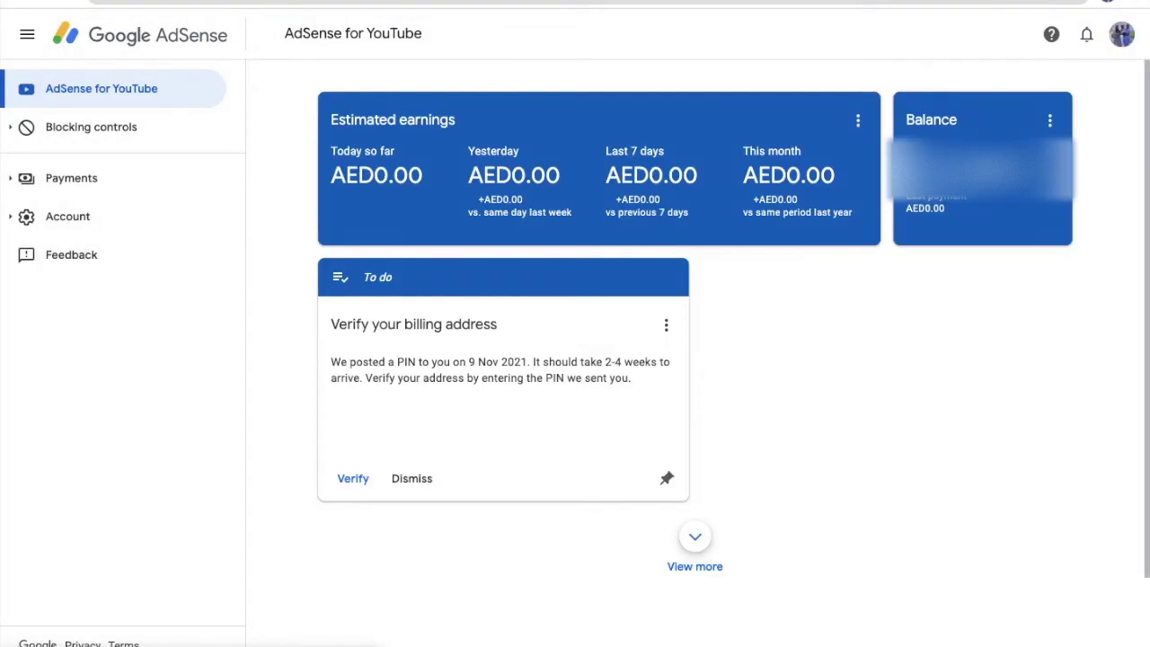
scroll(679, 364, down, 1)
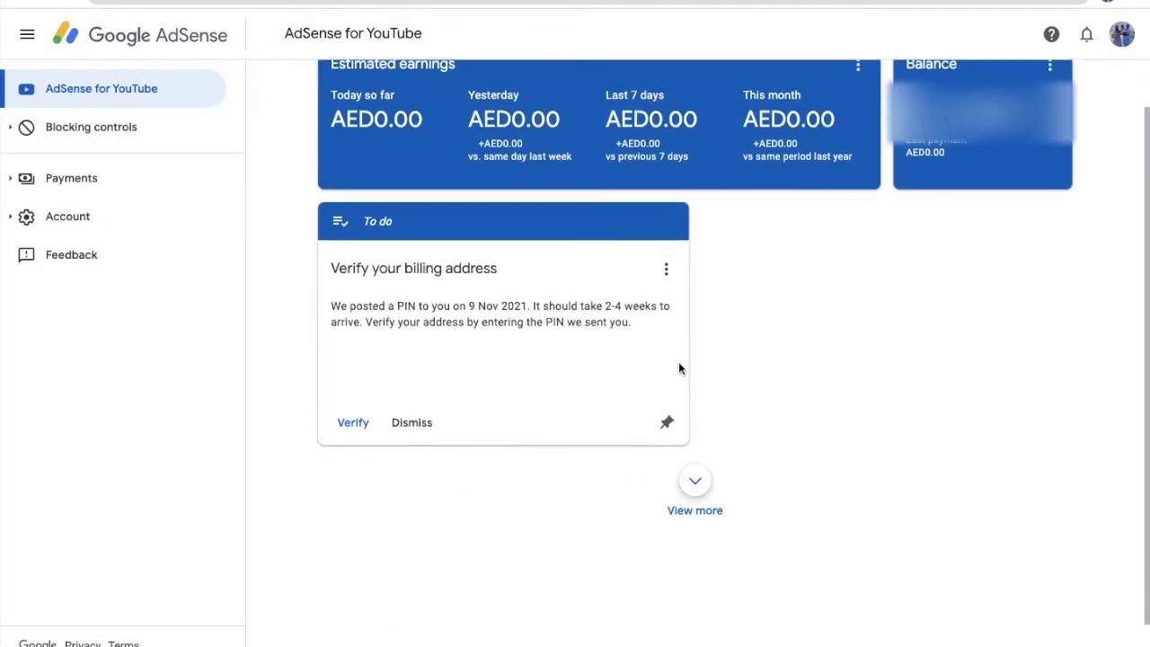
click(666, 269)
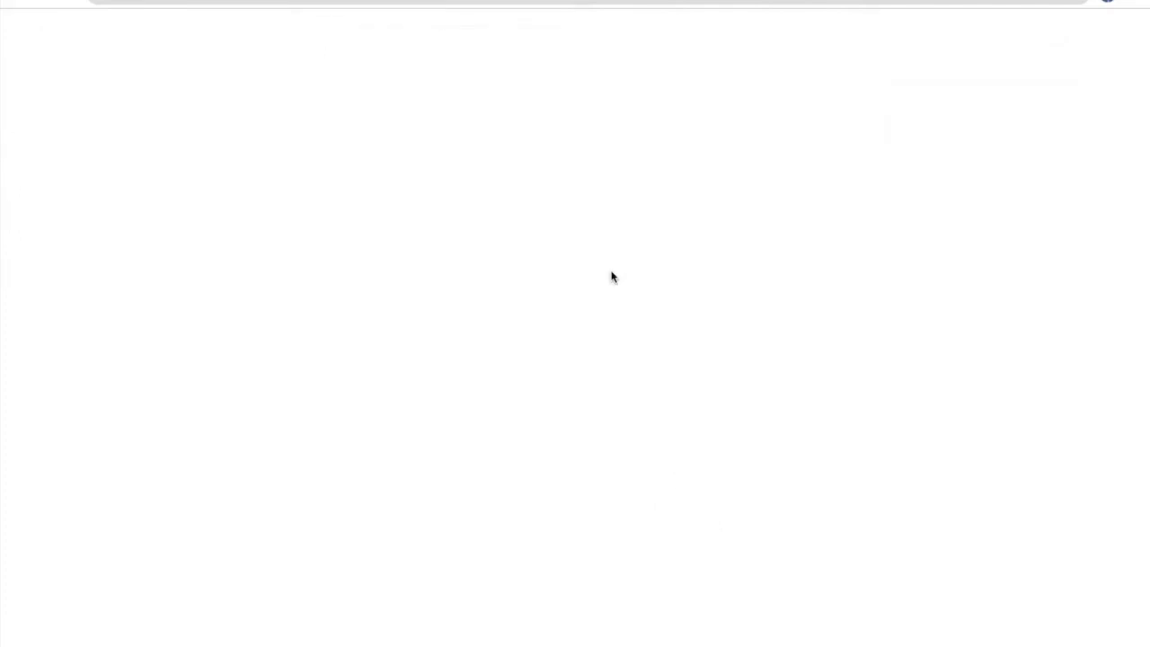
Follow the PIN troubleshooter link under 'Having problems with your PIN?' in the article.
scroll(577, 438, down, 5)
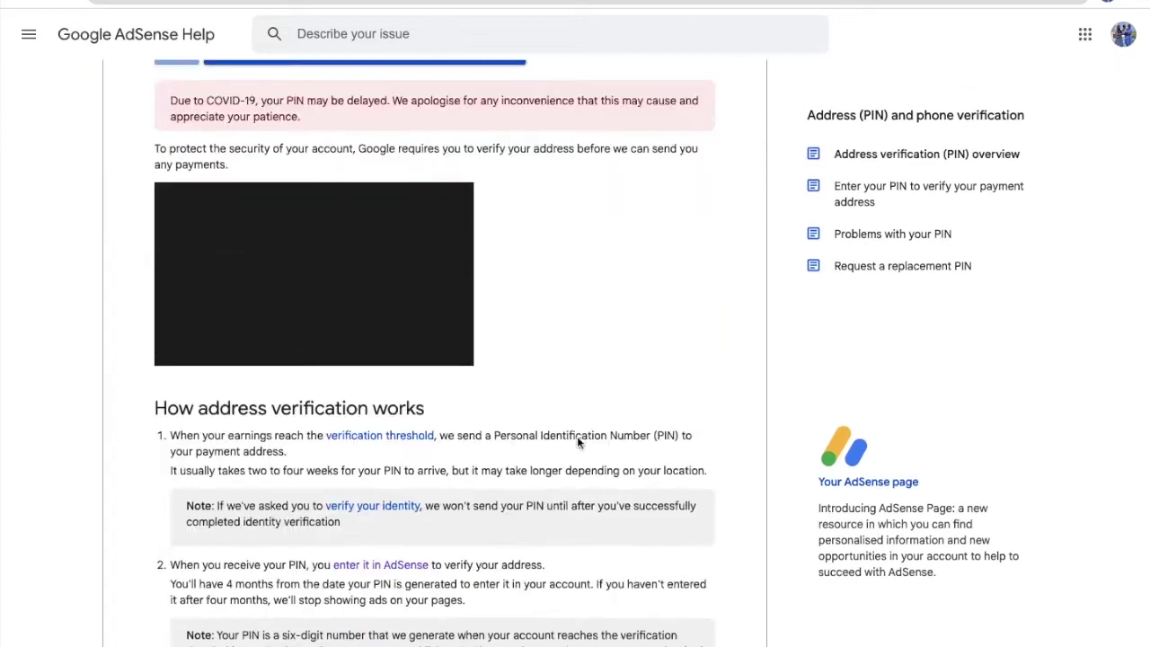
scroll(577, 443, down, 3)
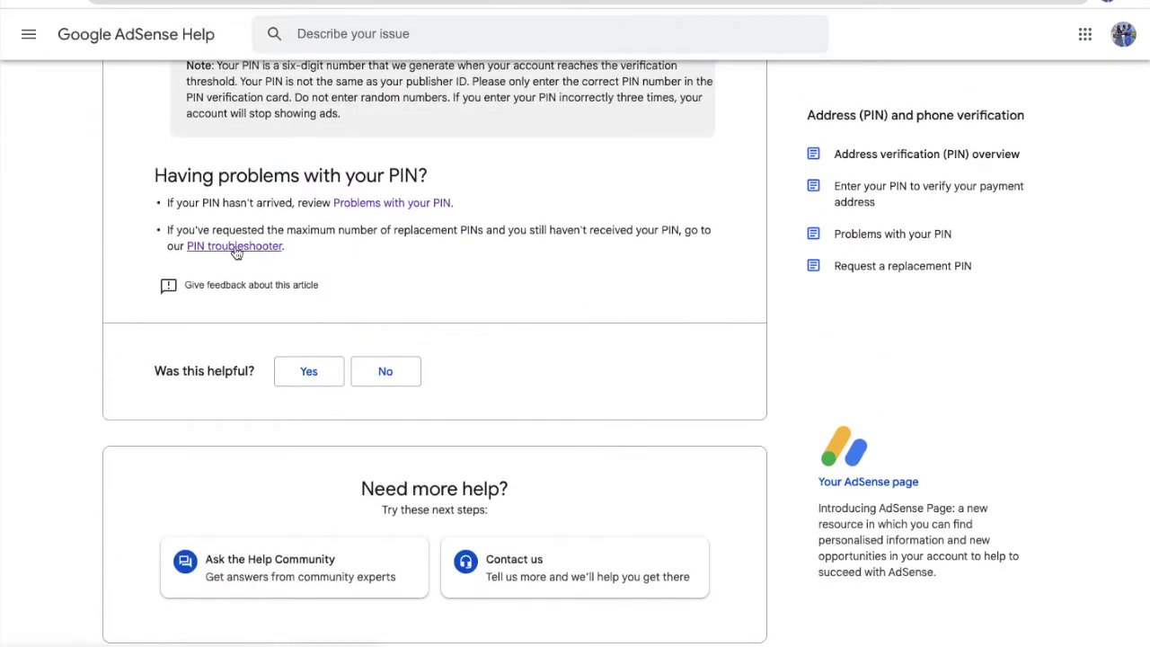
click(235, 246)
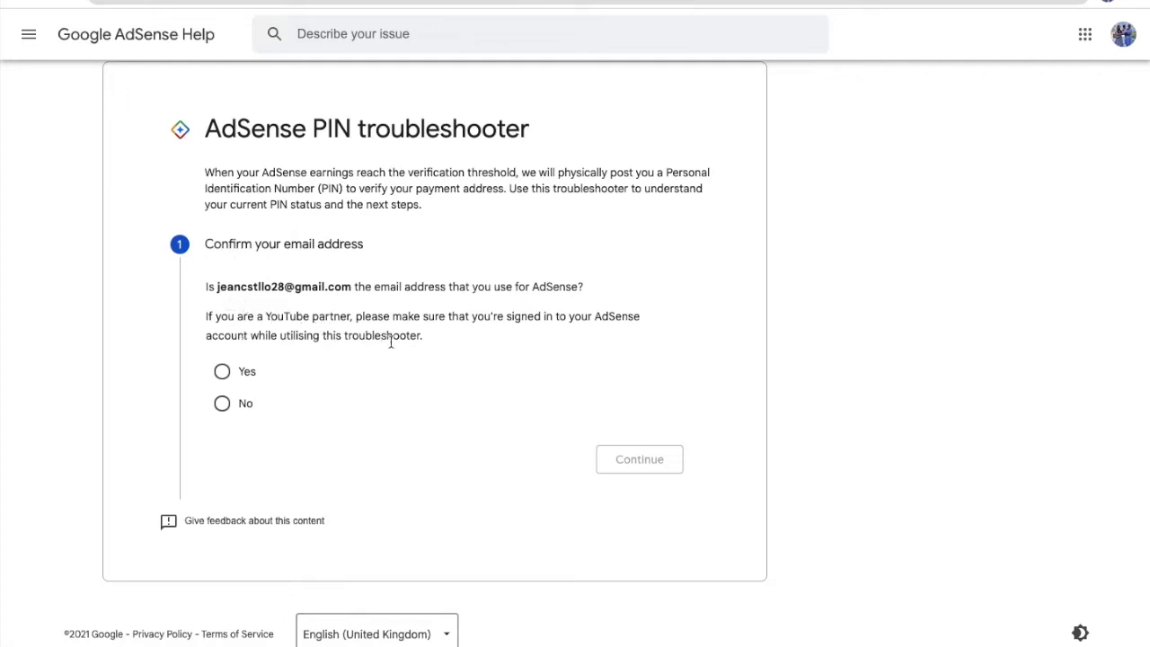
Confirm the email is used for AdSense and answer 'No, I haven't received my PIN'.
click(229, 377)
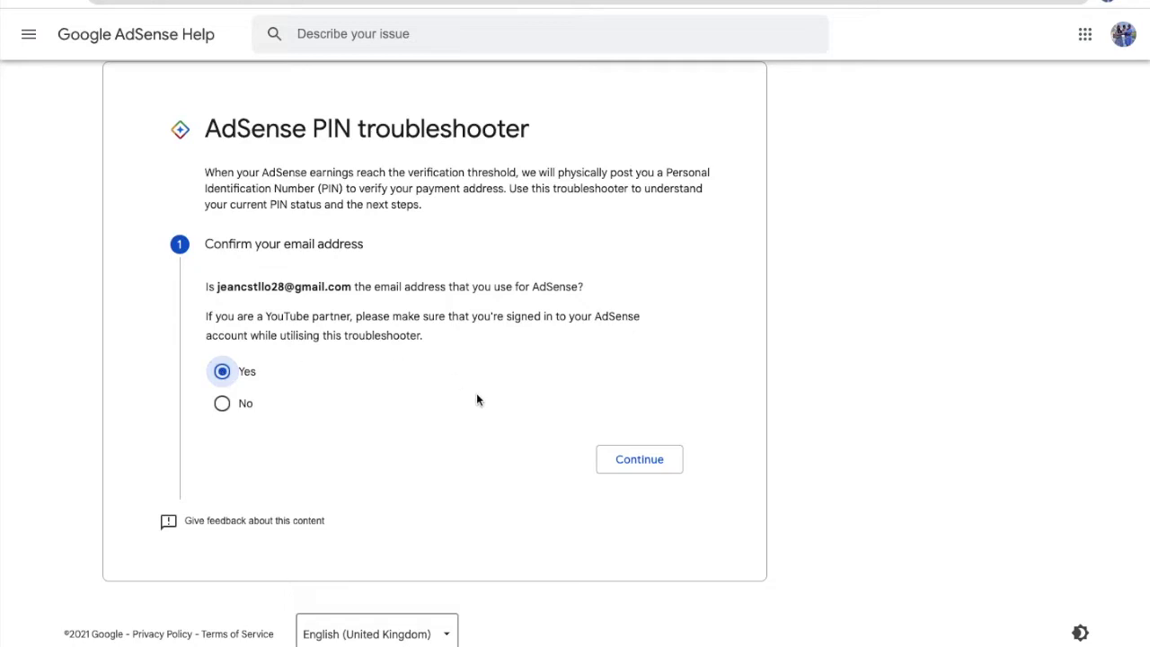
click(627, 462)
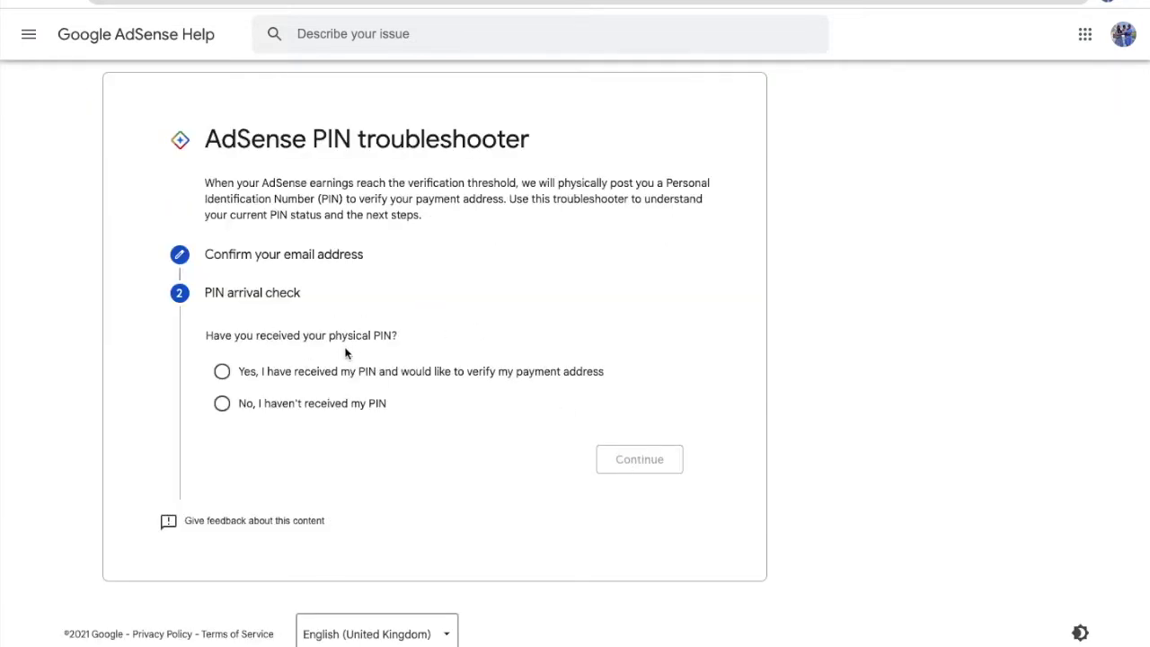
click(223, 405)
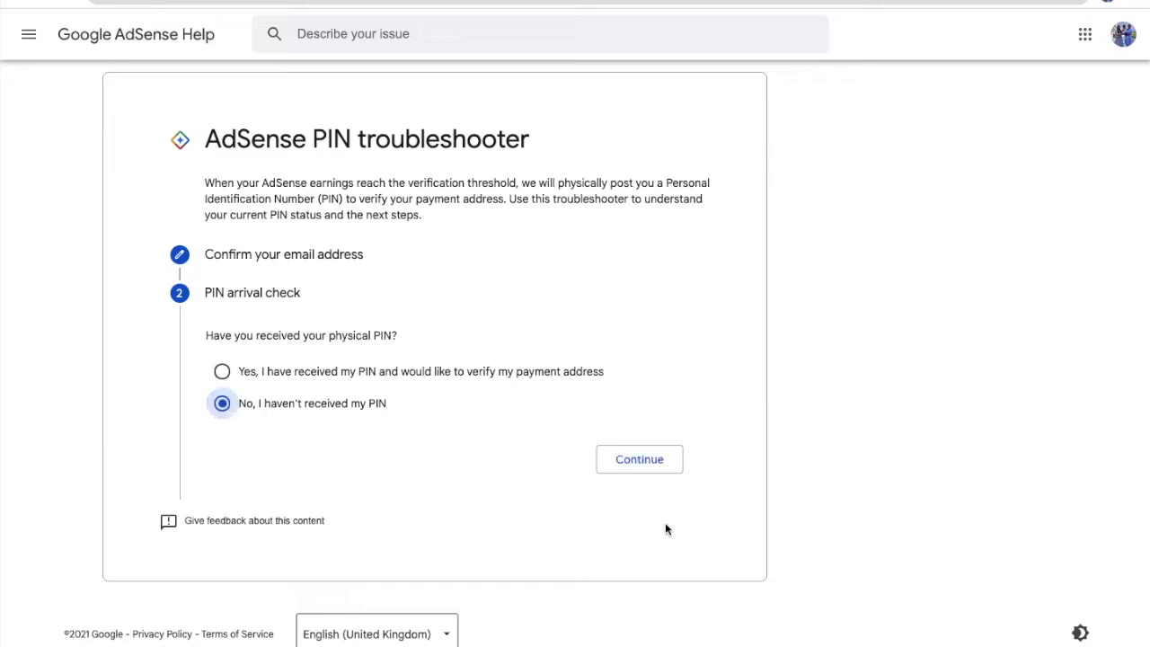
click(651, 468)
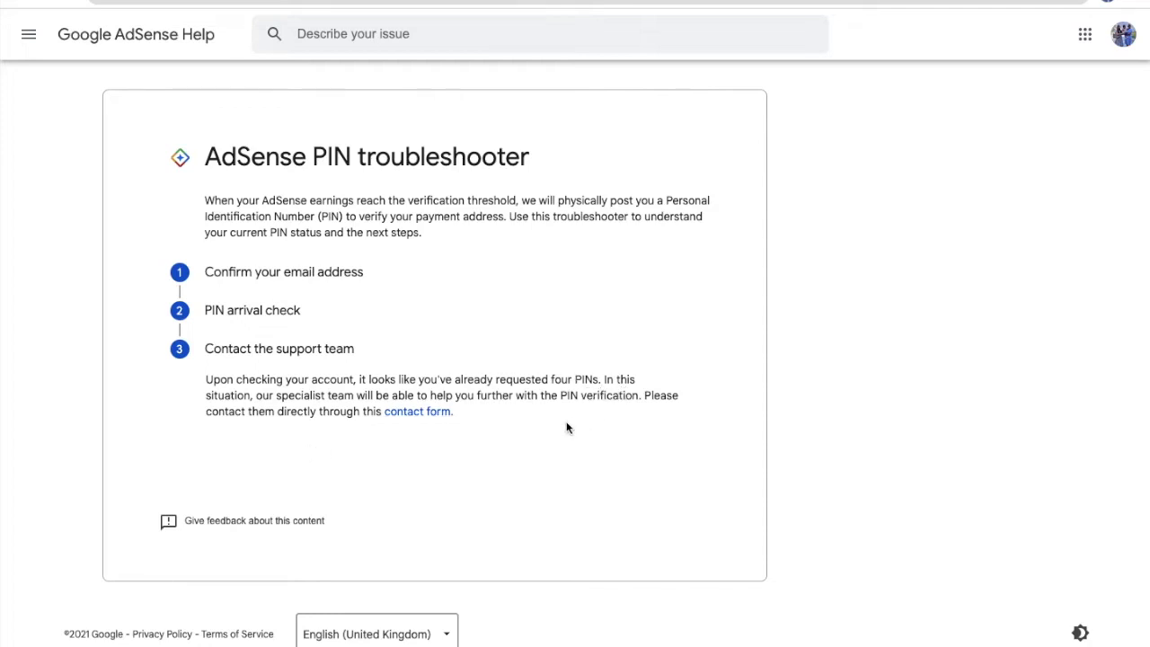
Open the PIN contact form, autofill the saved name and contact email, then return to the AdSense tab.
click(427, 413)
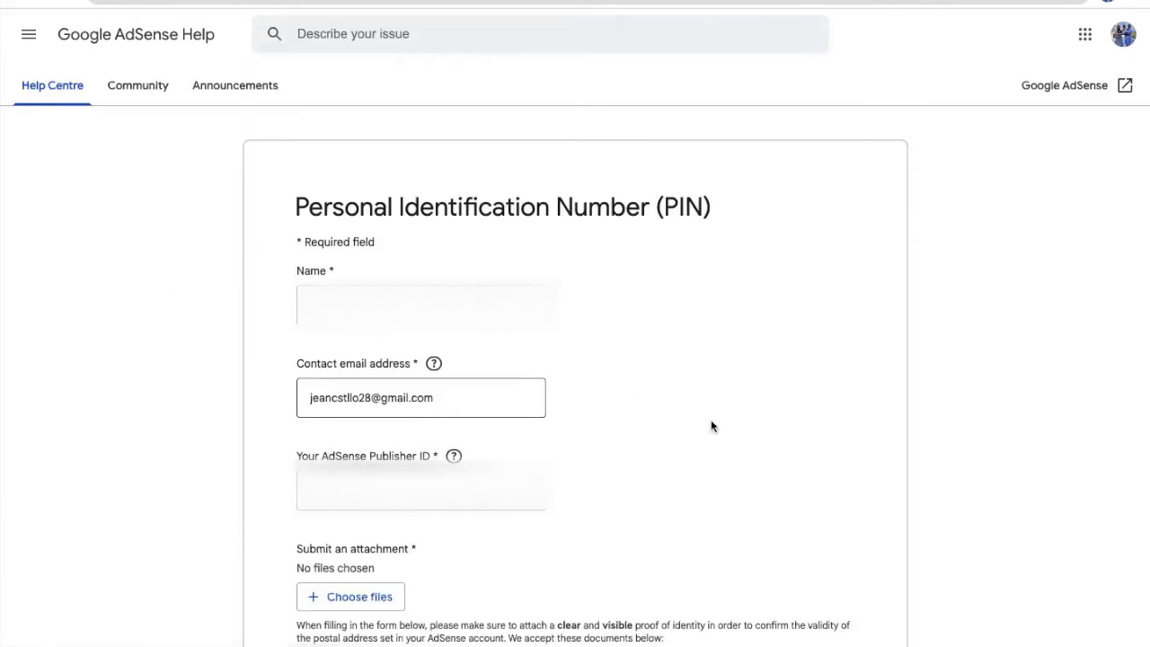
scroll(726, 436, down, 1)
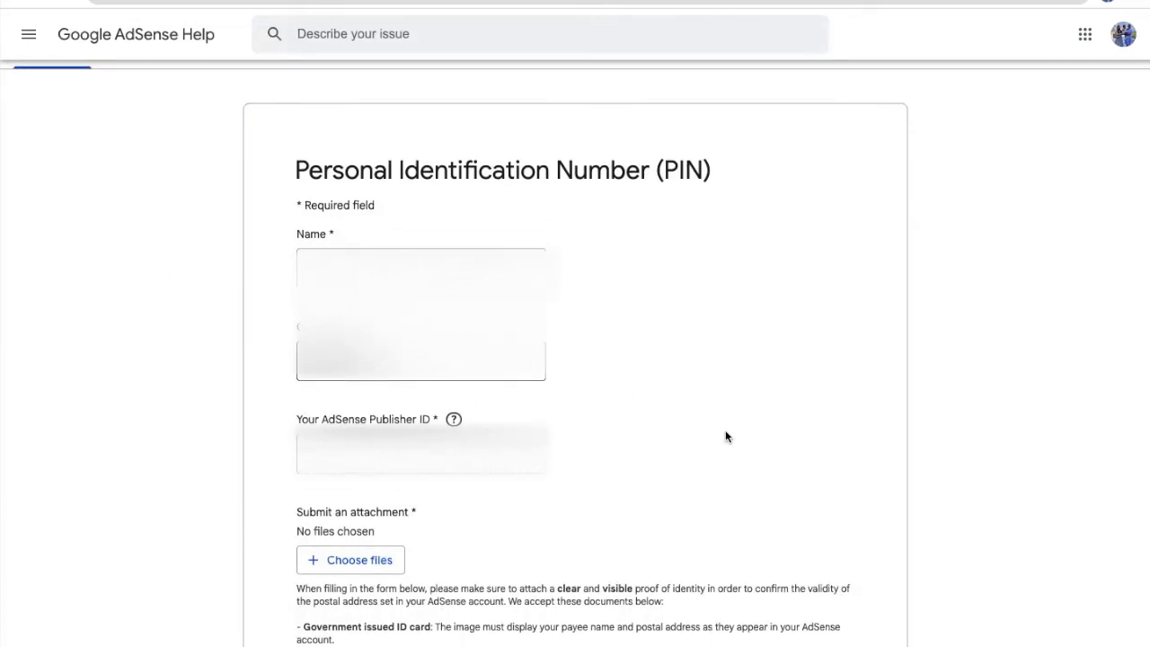
click(421, 268)
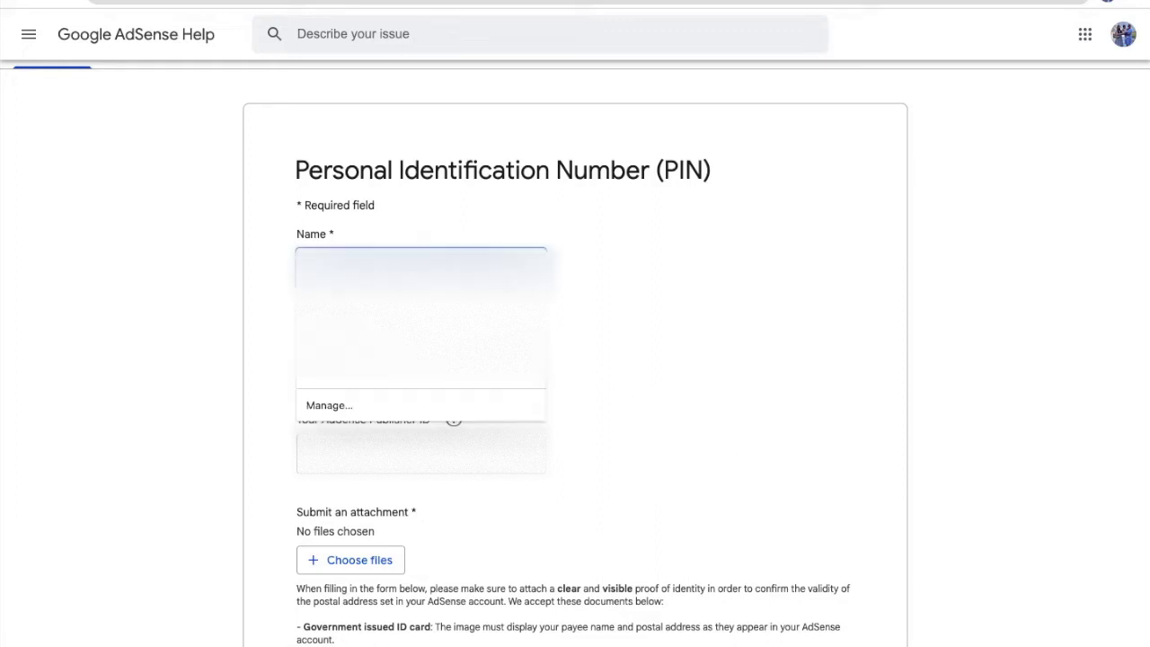
click(420, 289)
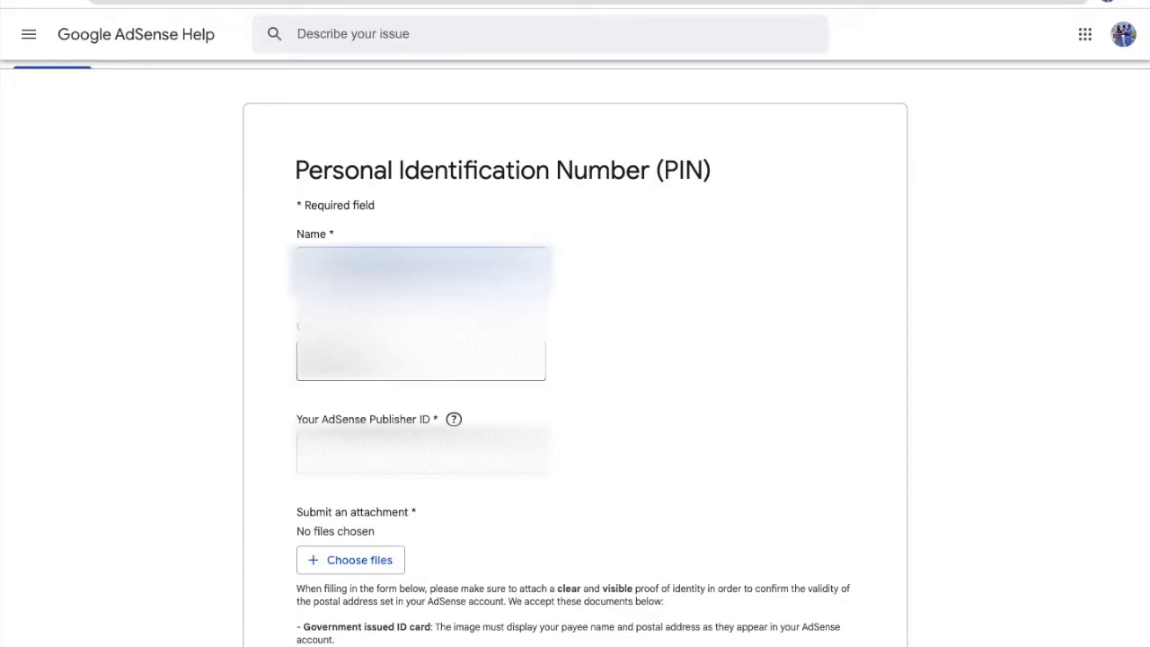
scroll(648, 314, down, 2)
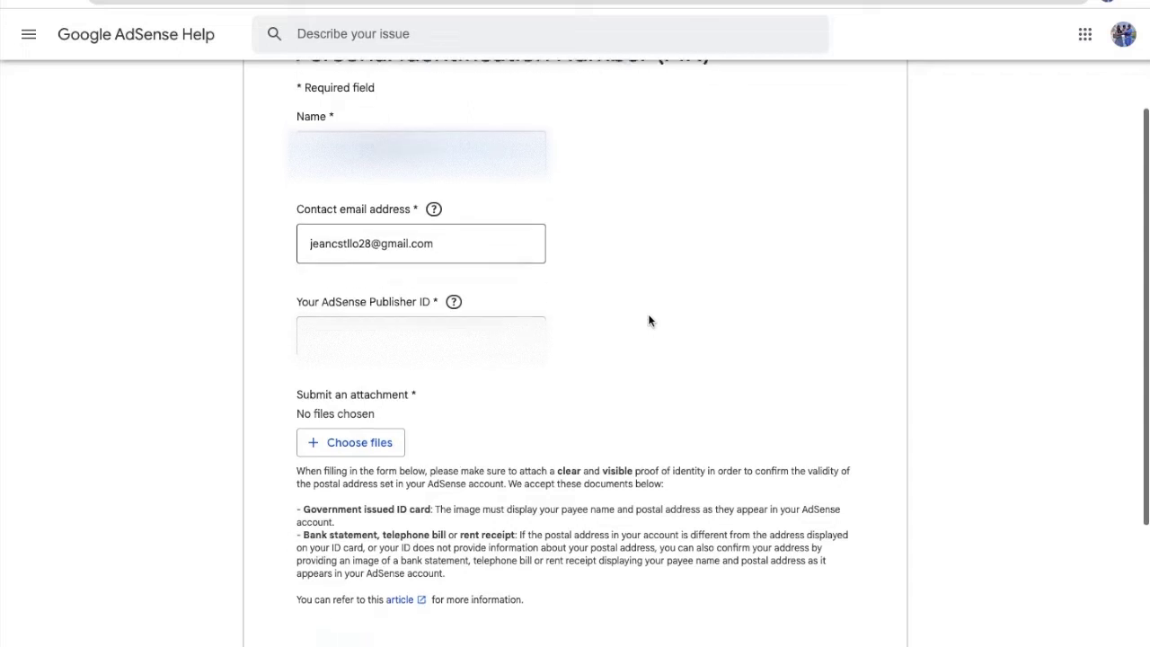
click(420, 320)
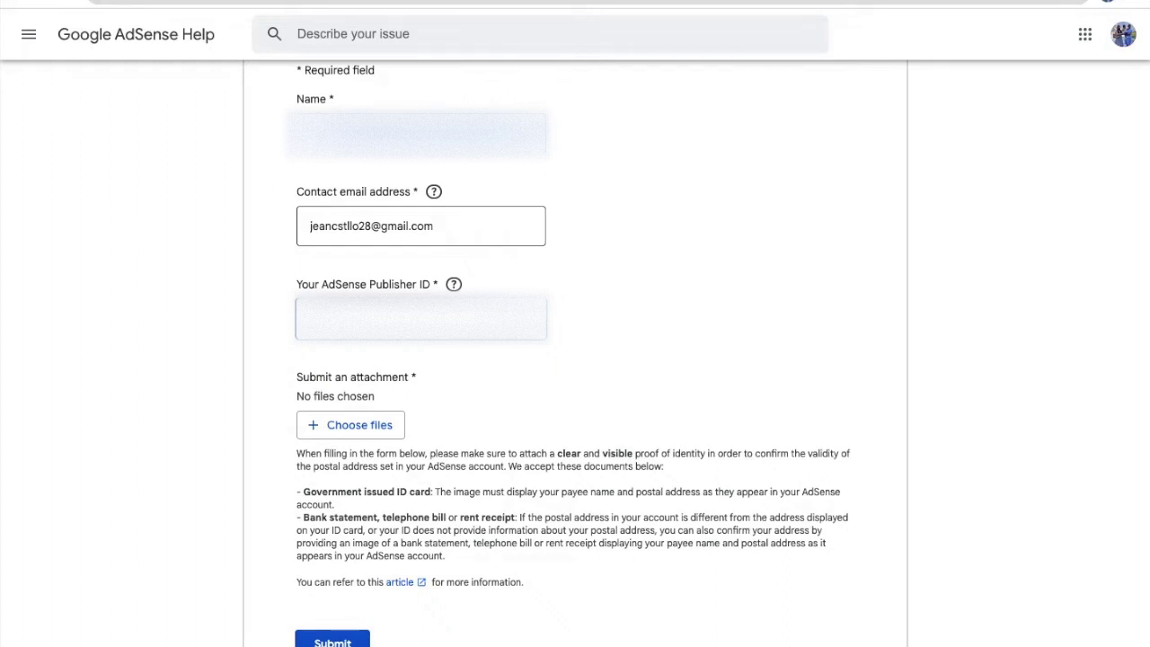
click(834, 2)
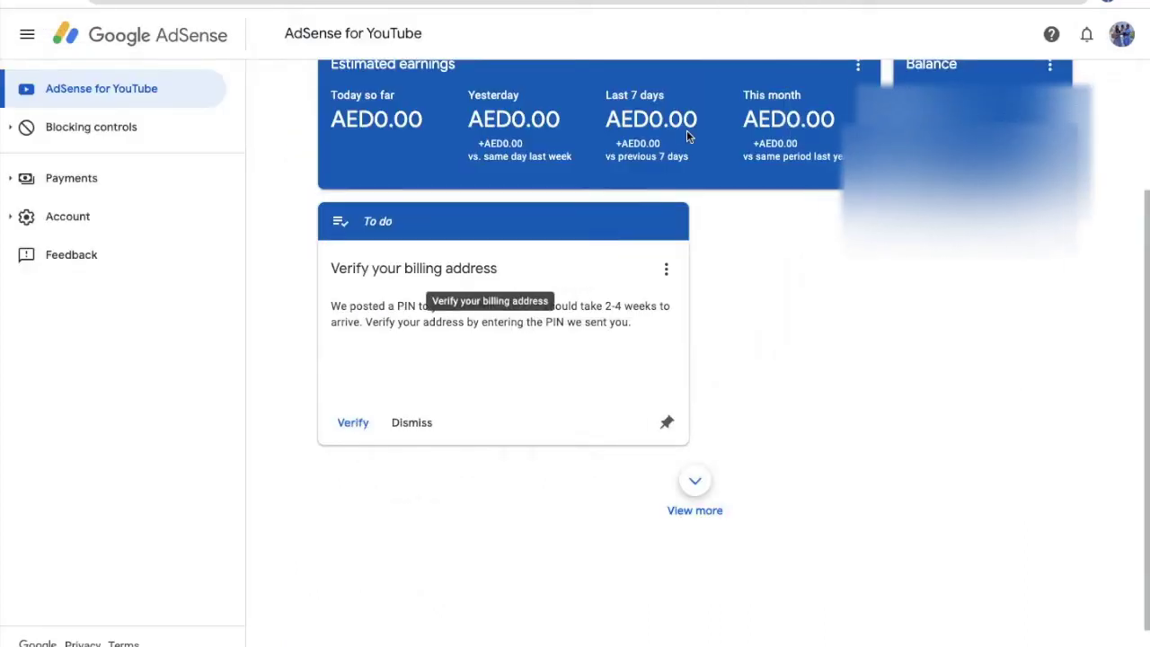
Go to Payments info and highlight the publisher ID in the Settings card for copying.
scroll(434, 106, up, 1)
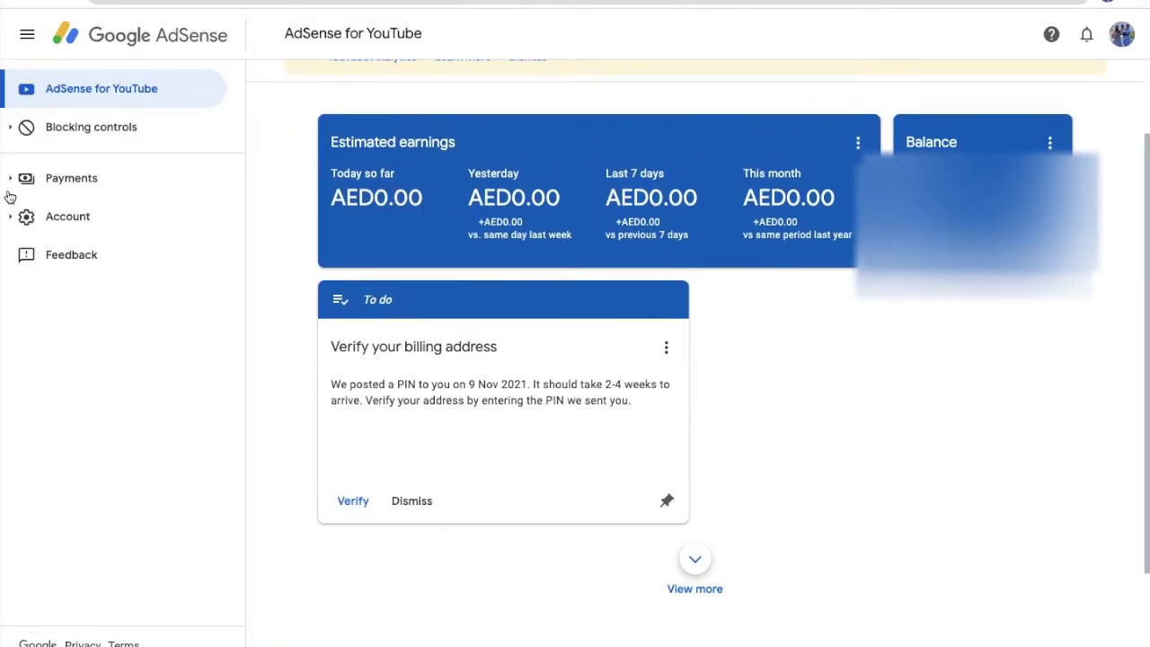
click(63, 180)
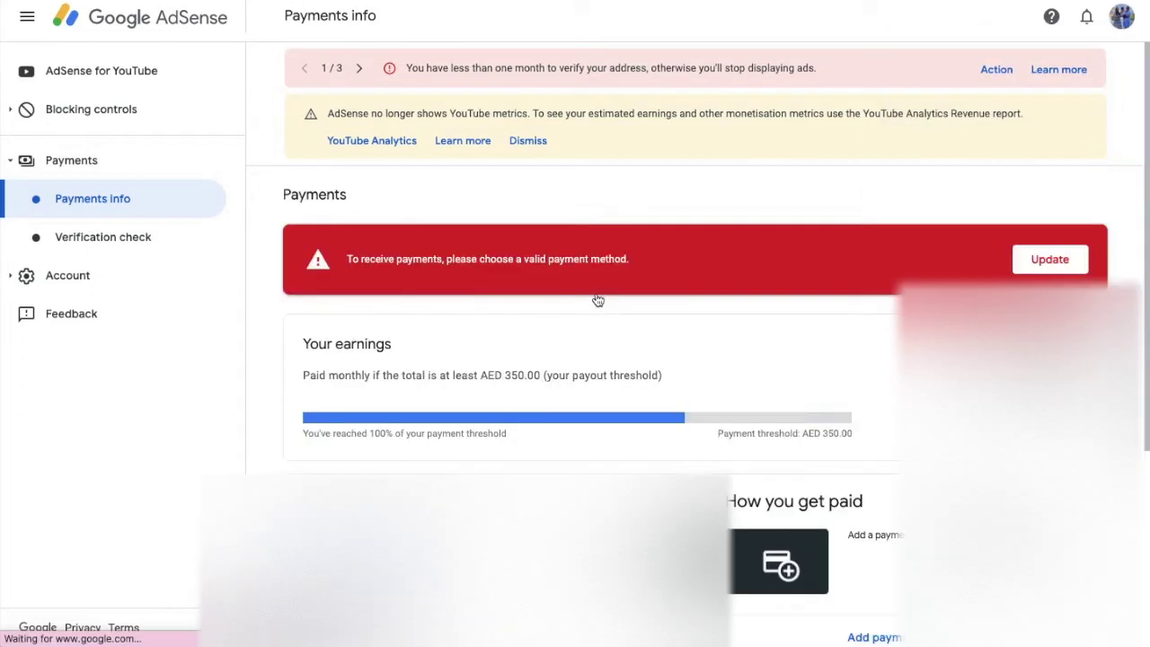
scroll(624, 416, down, 3)
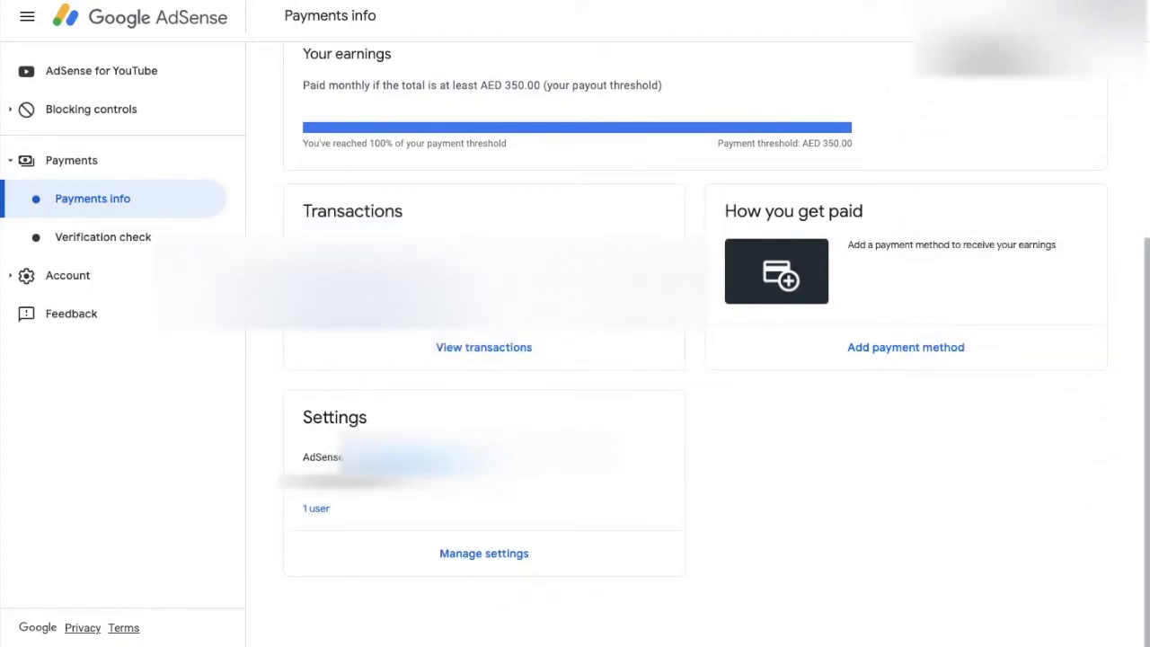
drag(347, 457, 468, 457)
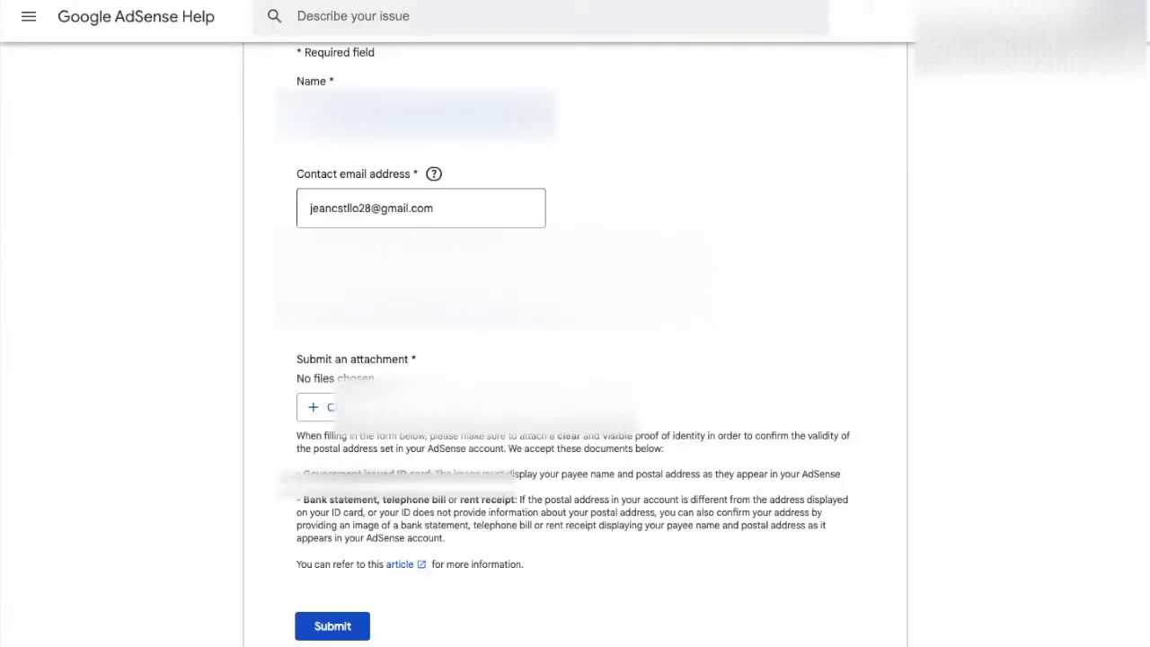
Paste the copied publisher ID into the form's Publisher ID field.
click(351, 287)
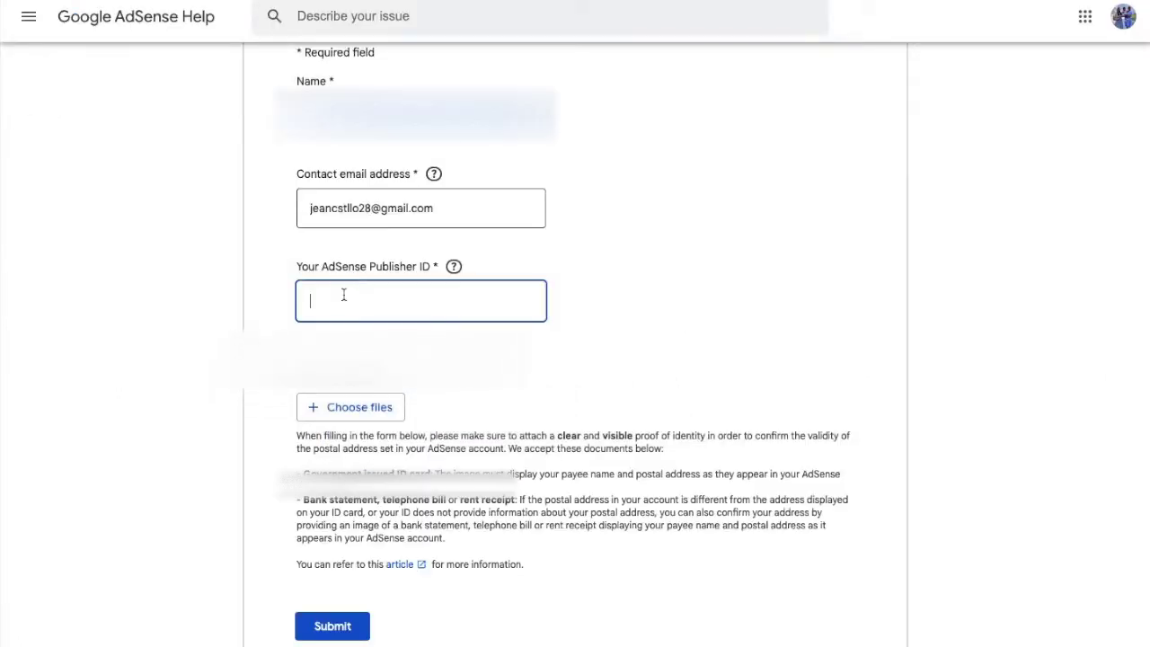
key(ctrl+v)
click(456, 267)
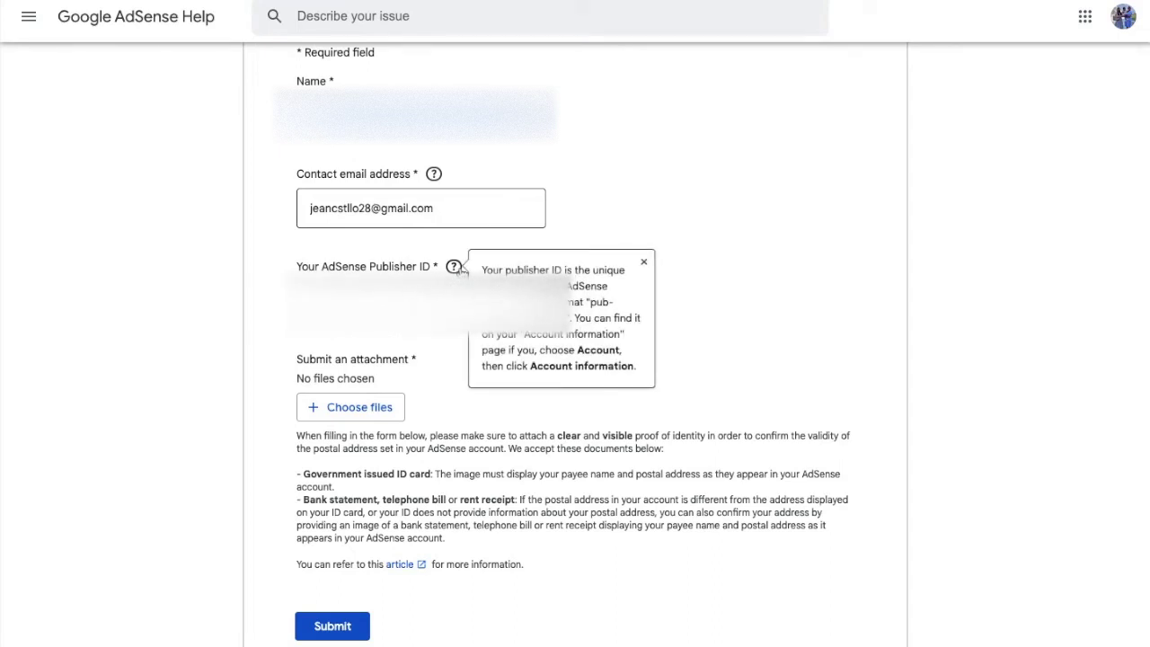
click(454, 267)
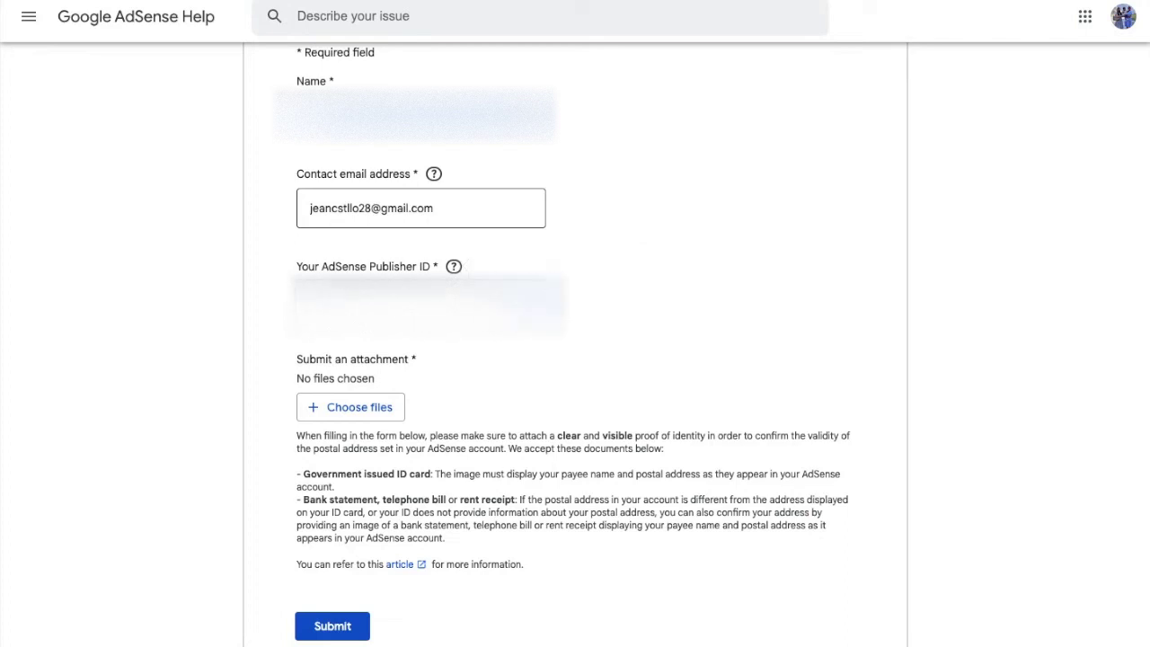
scroll(579, 382, down, 2)
scroll(578, 386, down, 1)
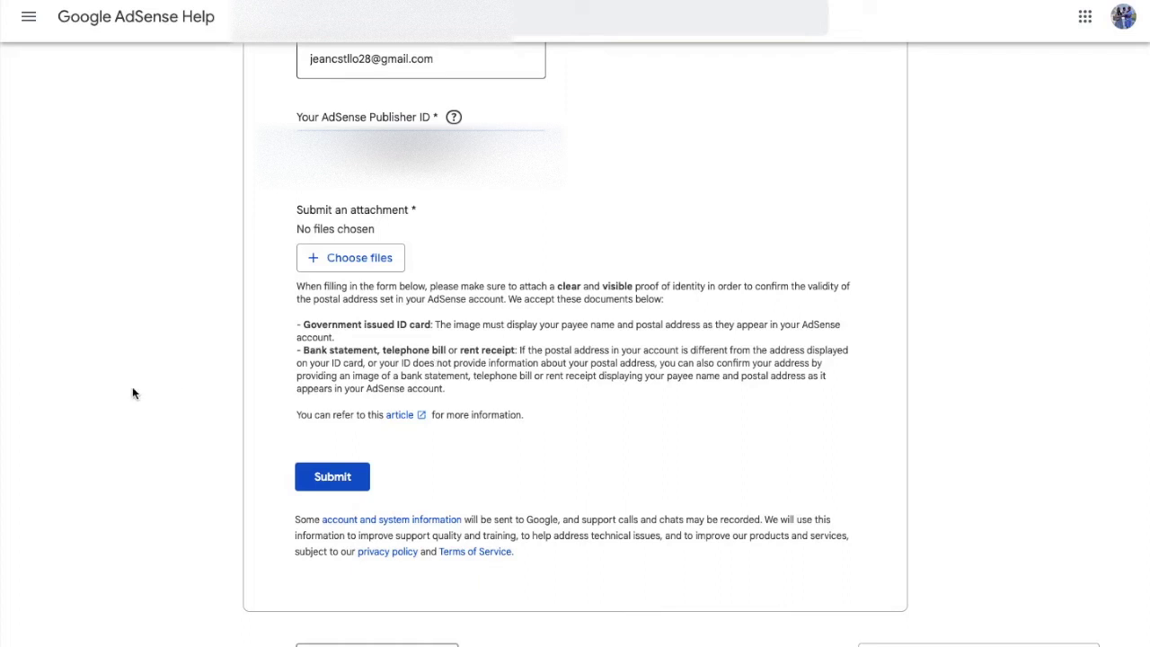
Attach the passport JPG as identity proof and submit the PIN verification request.
click(363, 260)
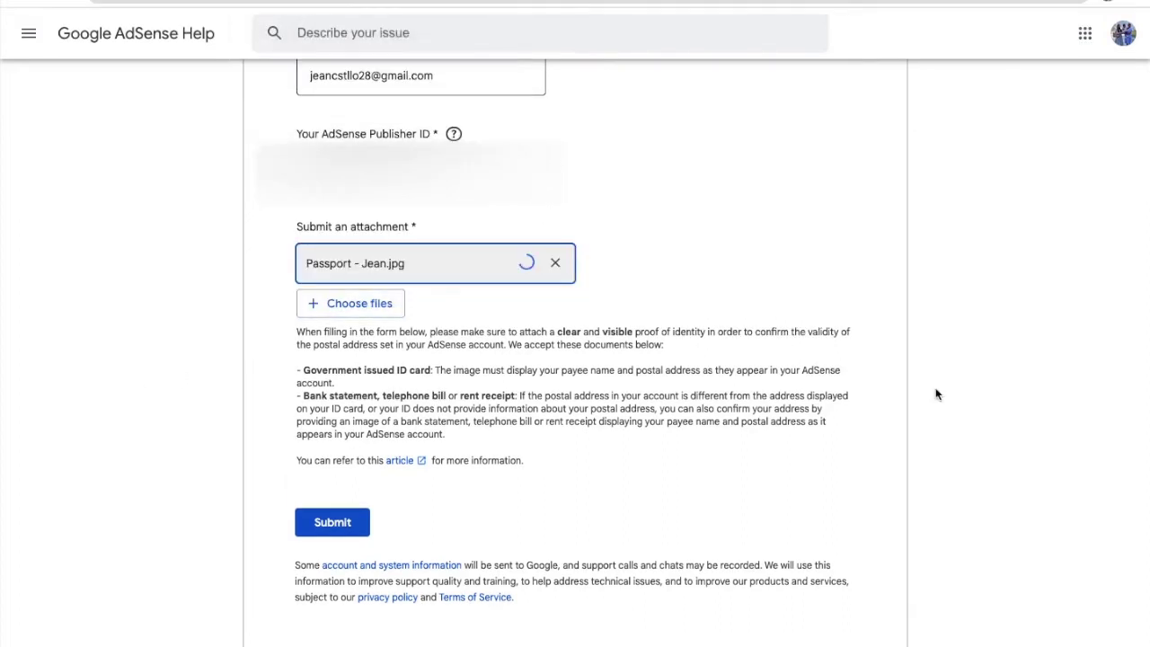
scroll(380, 441, down, 1)
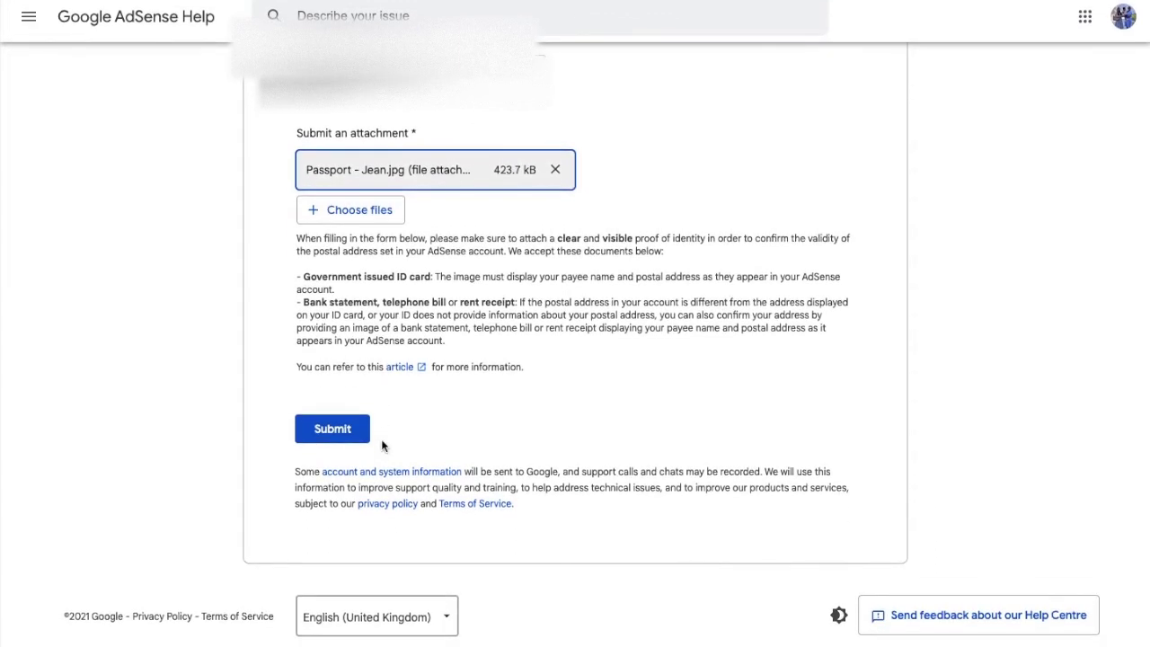
click(332, 432)
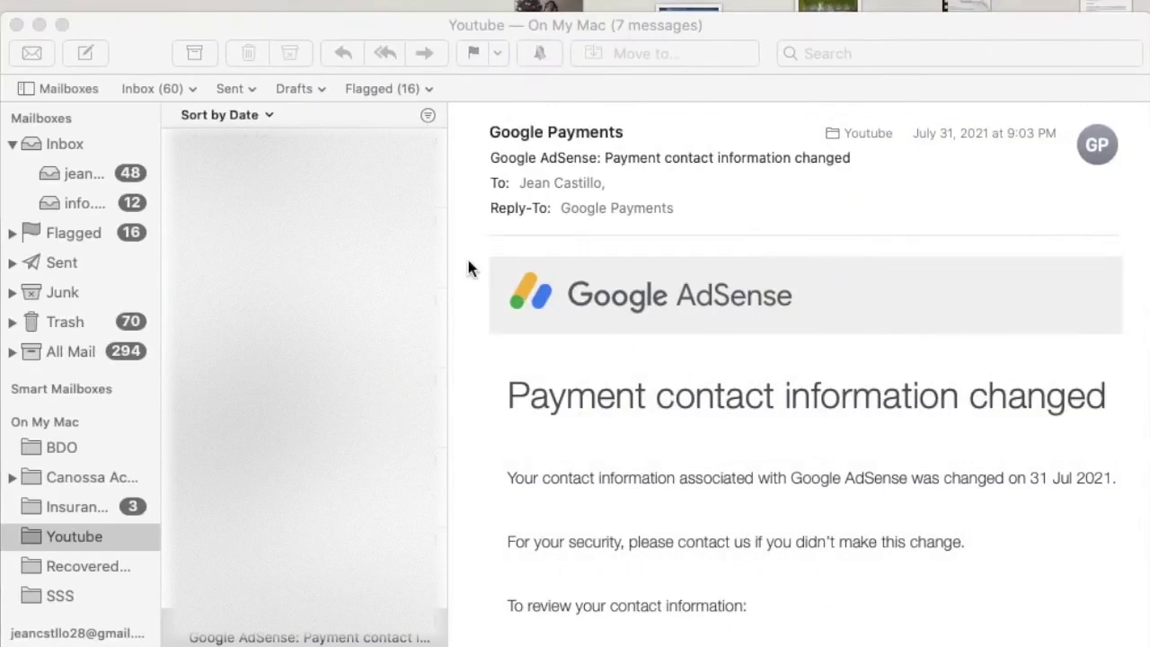
Open the main account's inbox in the Apple Mail Mailboxes sidebar.
click(105, 171)
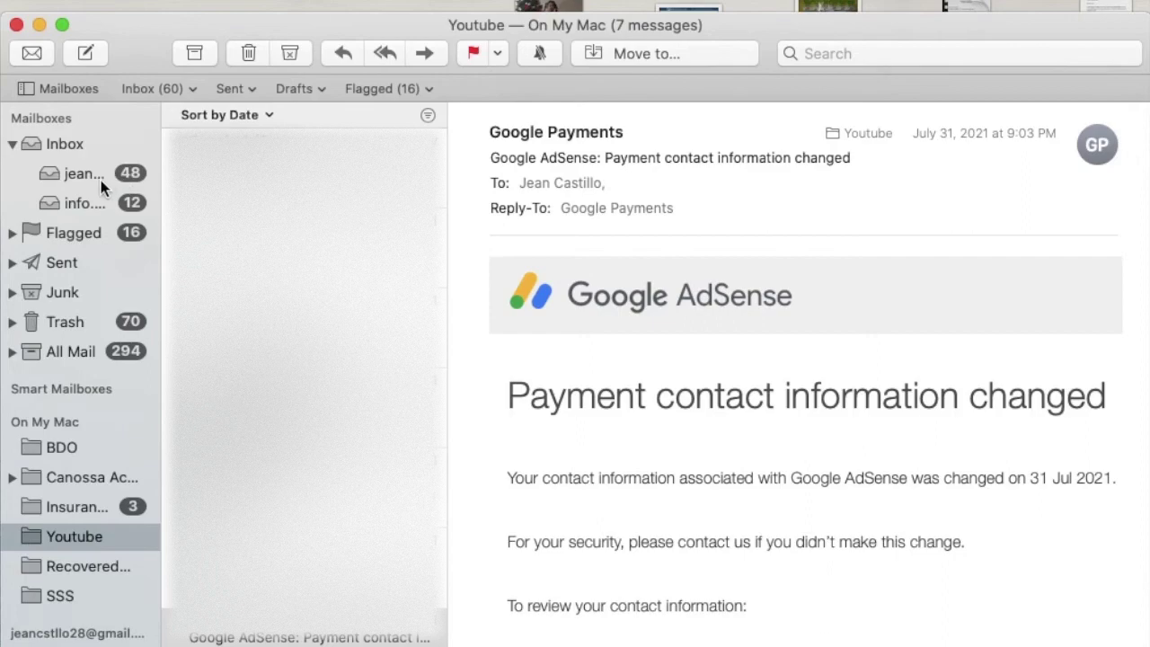